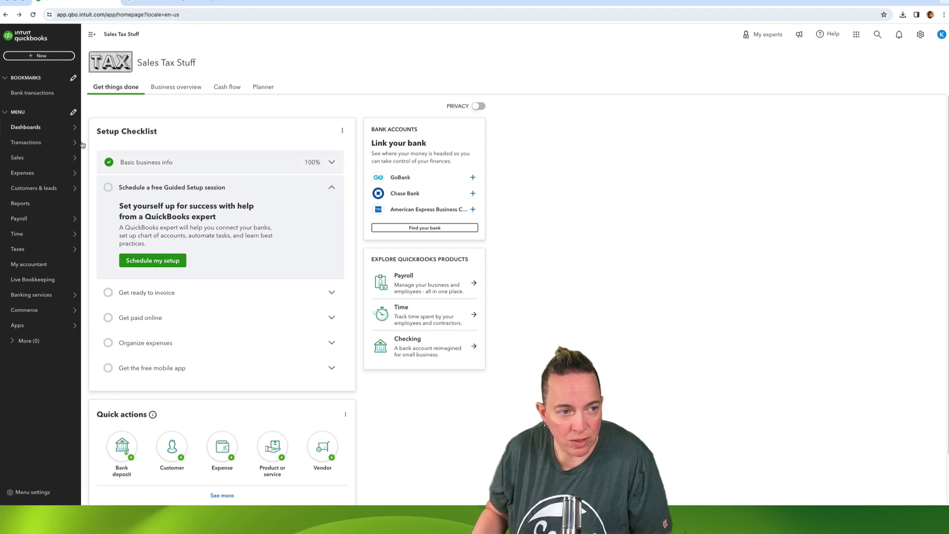
# Create a new invoice for the customer Starbucks 1.
pyautogui.click(50, 57)
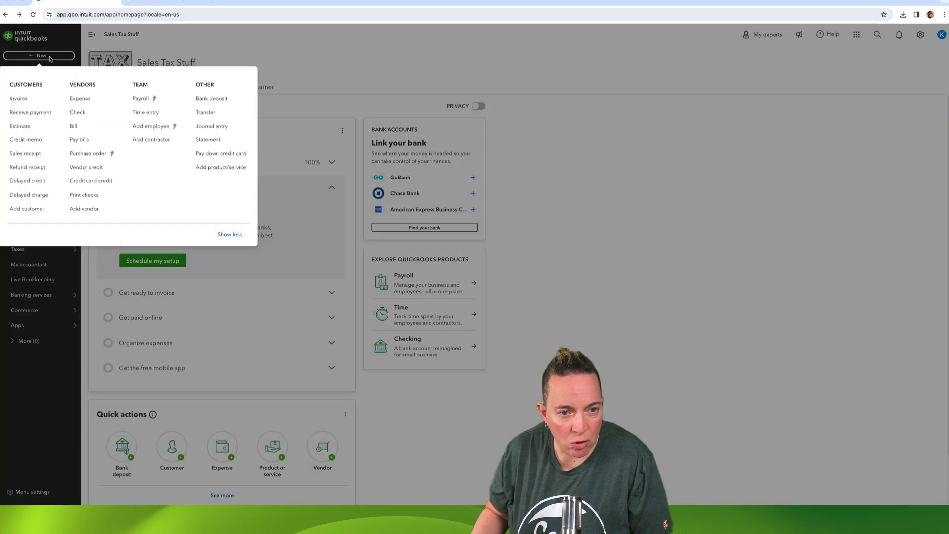
pyautogui.click(18, 98)
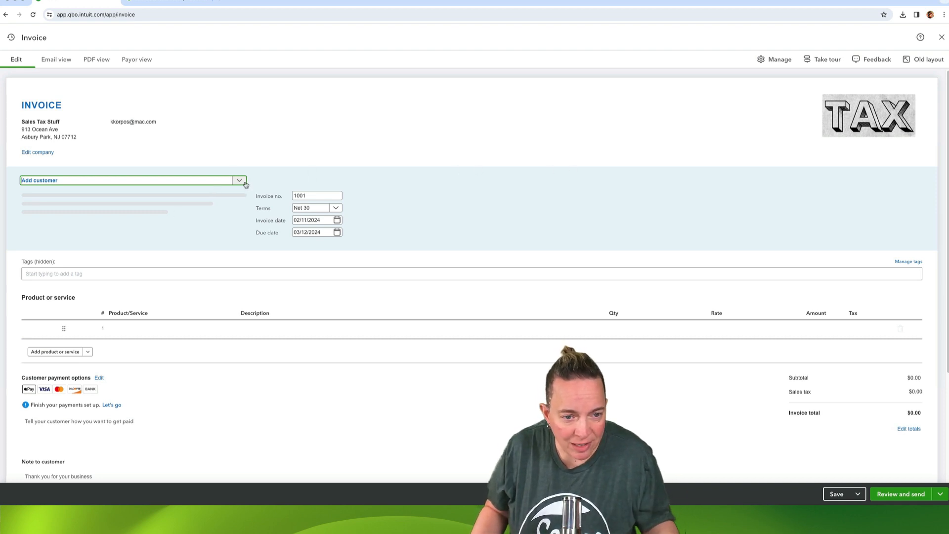
pyautogui.click(163, 211)
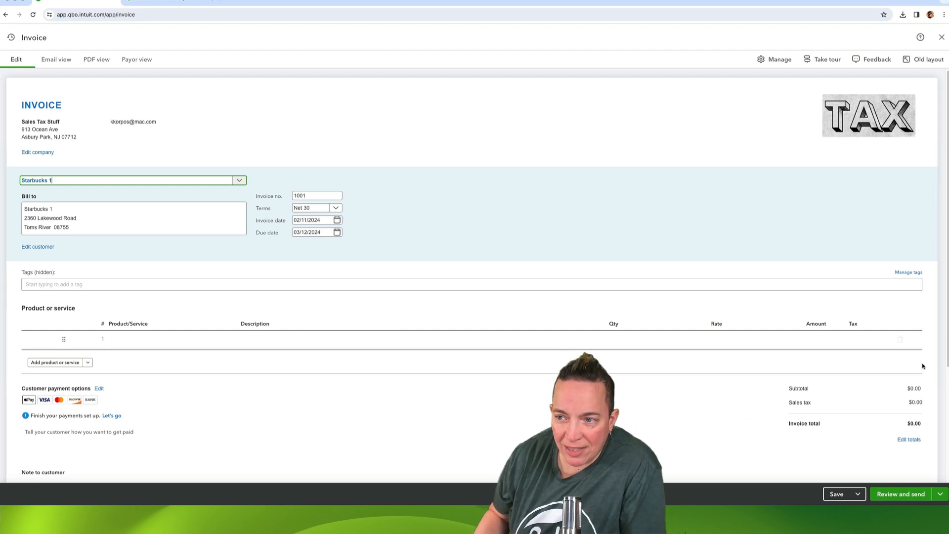
# Turn on the Ship to section in the invoice's customization settings.
pyautogui.click(779, 60)
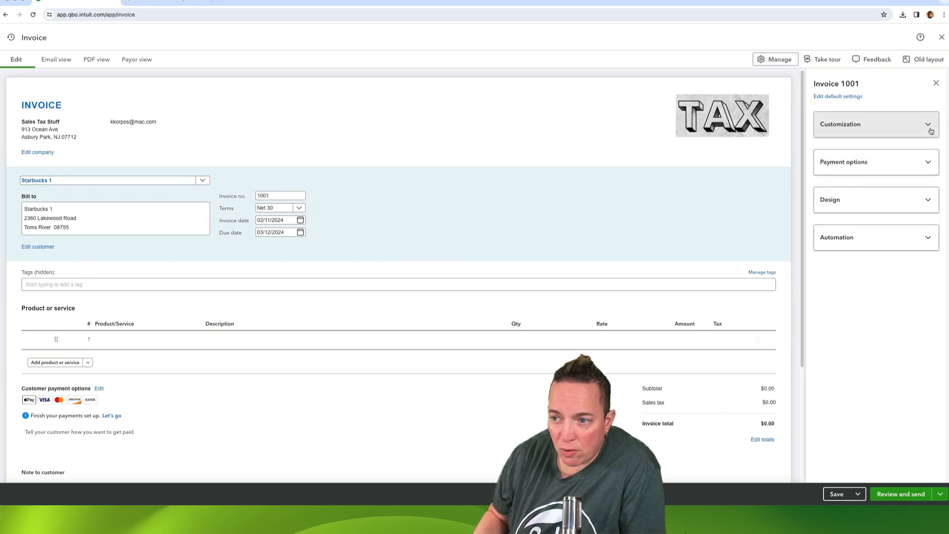
pyautogui.click(931, 131)
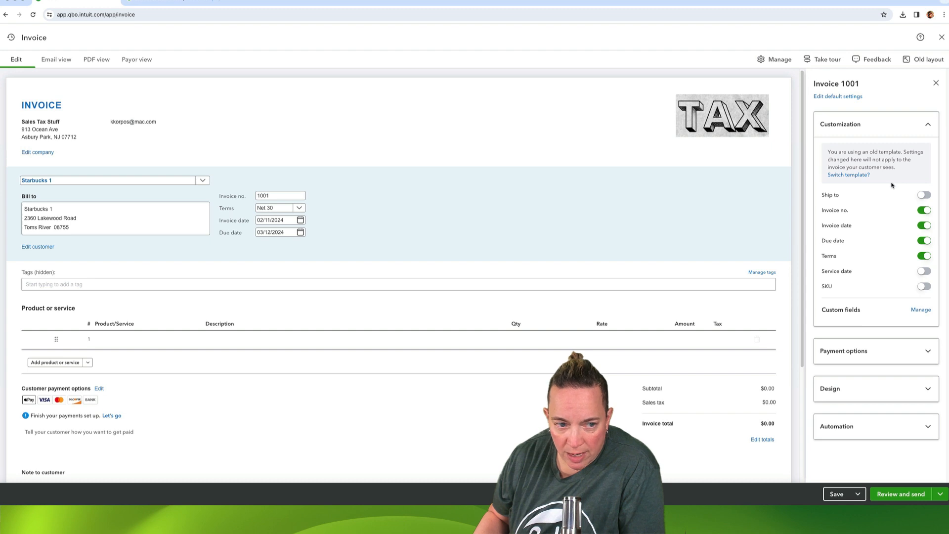
pyautogui.click(924, 196)
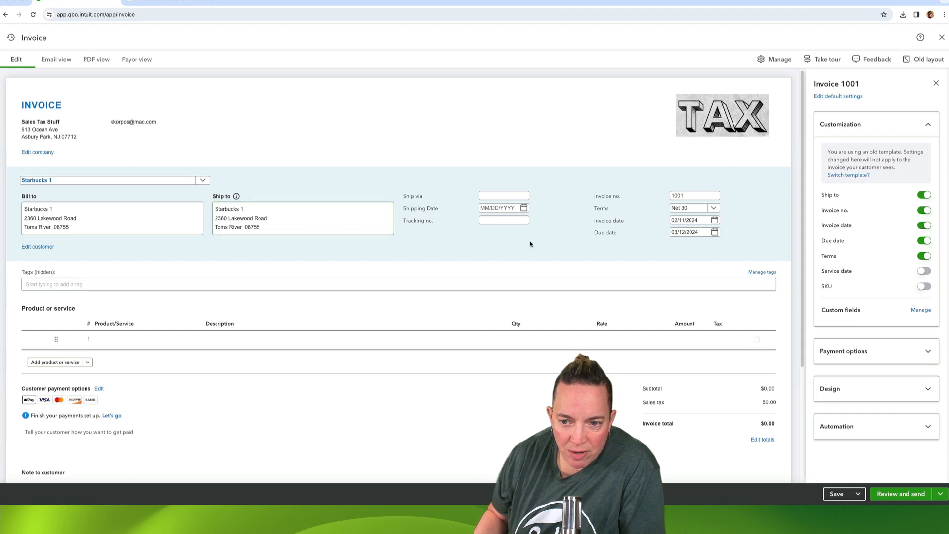
pyautogui.click(926, 197)
pyautogui.click(925, 195)
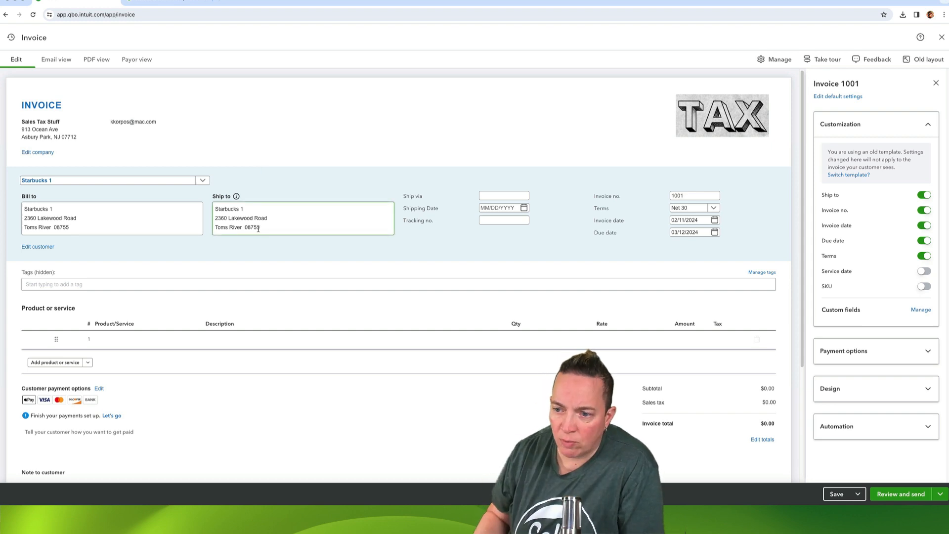
pyautogui.click(933, 129)
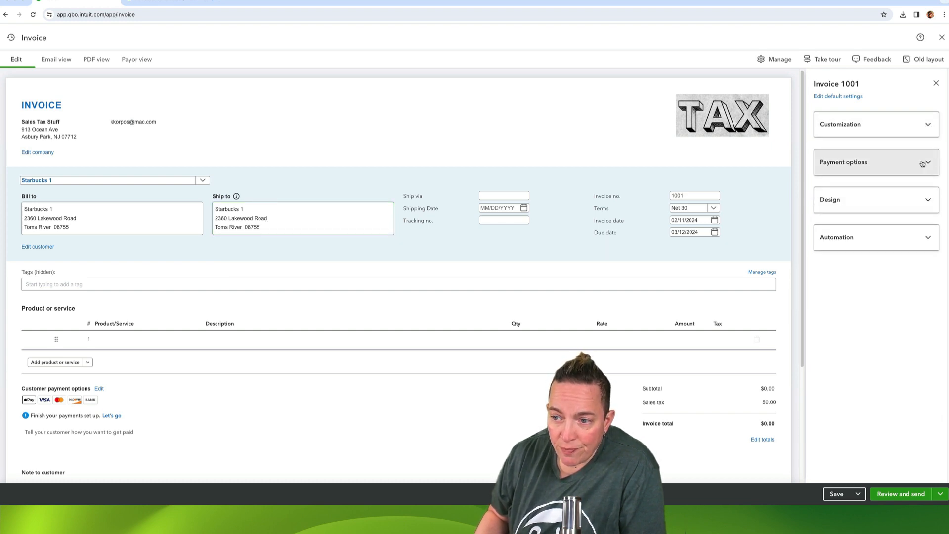
# Turn on the Discount option in the invoice's payment options, with the discount set as a percentage.
pyautogui.click(922, 163)
pyautogui.scroll(-2, 878, 339)
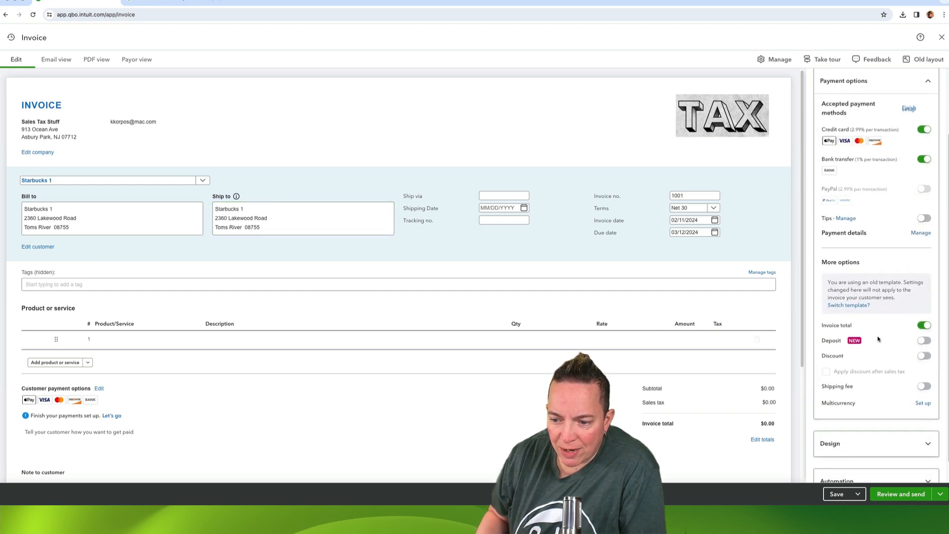
pyautogui.scroll(-1, 878, 339)
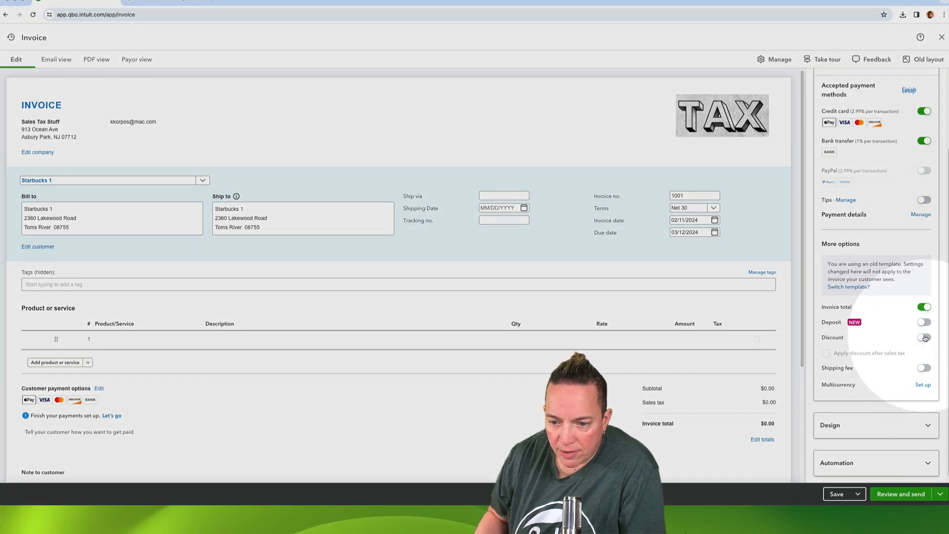
pyautogui.click(923, 337)
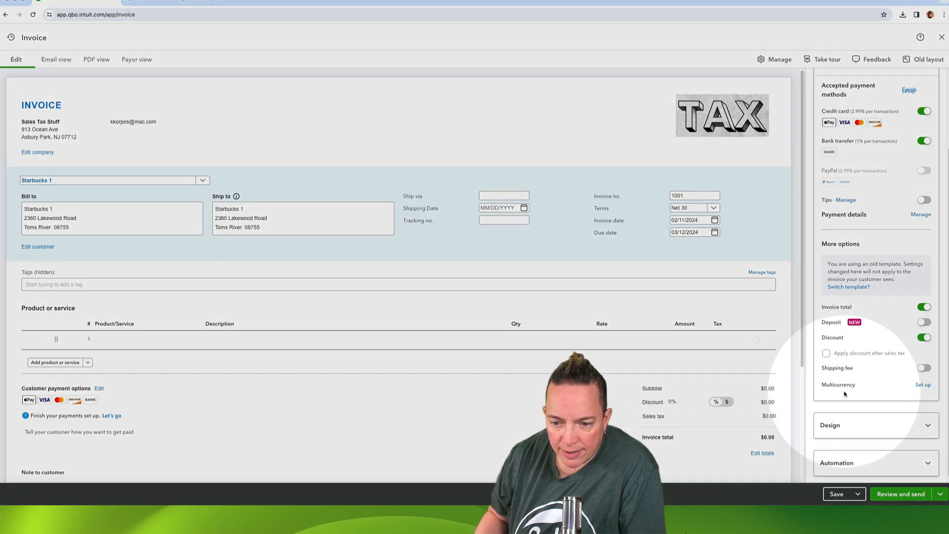
pyautogui.click(727, 402)
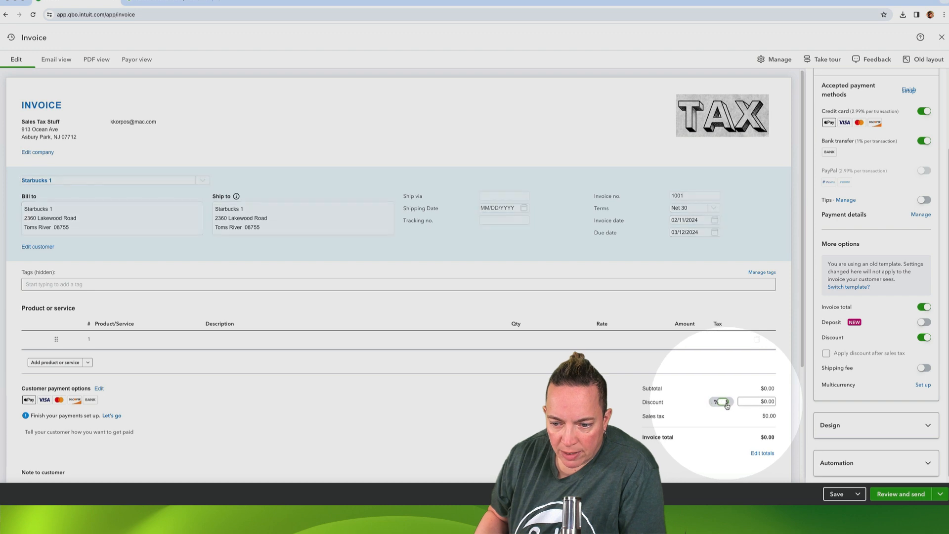
pyautogui.click(716, 402)
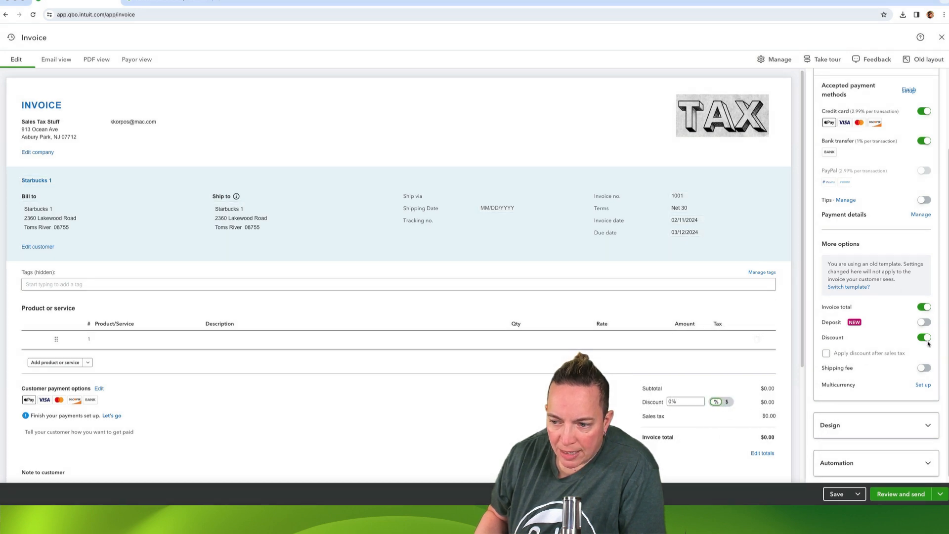
pyautogui.click(924, 338)
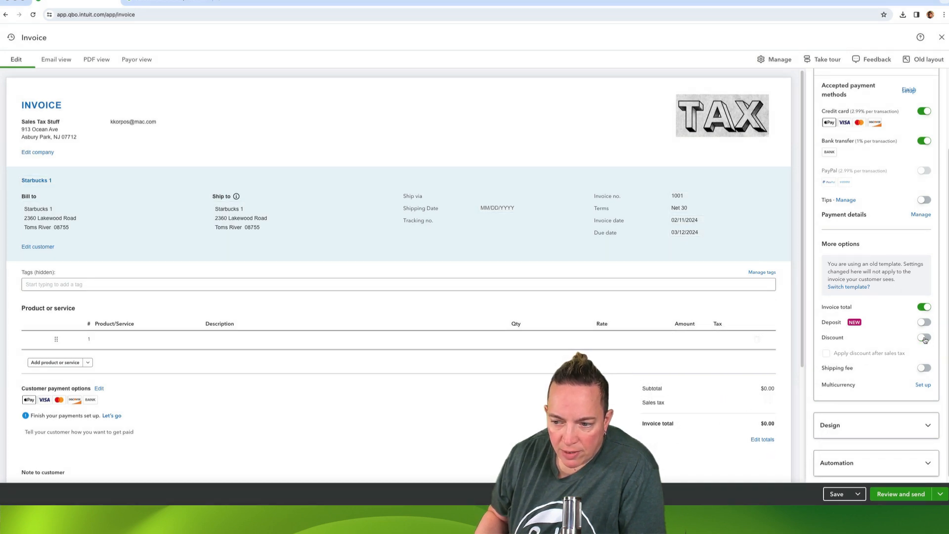
pyautogui.click(924, 338)
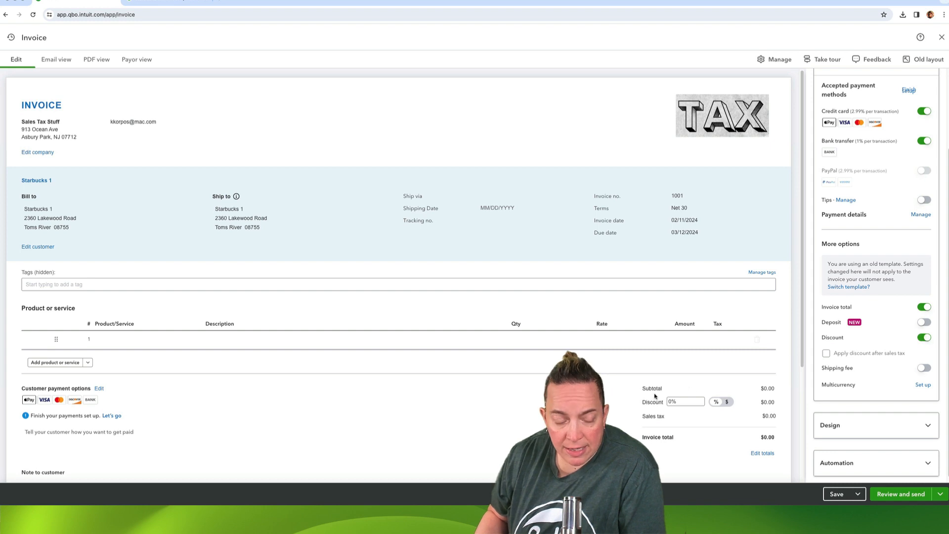
# Try applying the invoice discount after sales tax.
pyautogui.scroll(-1, 660, 398)
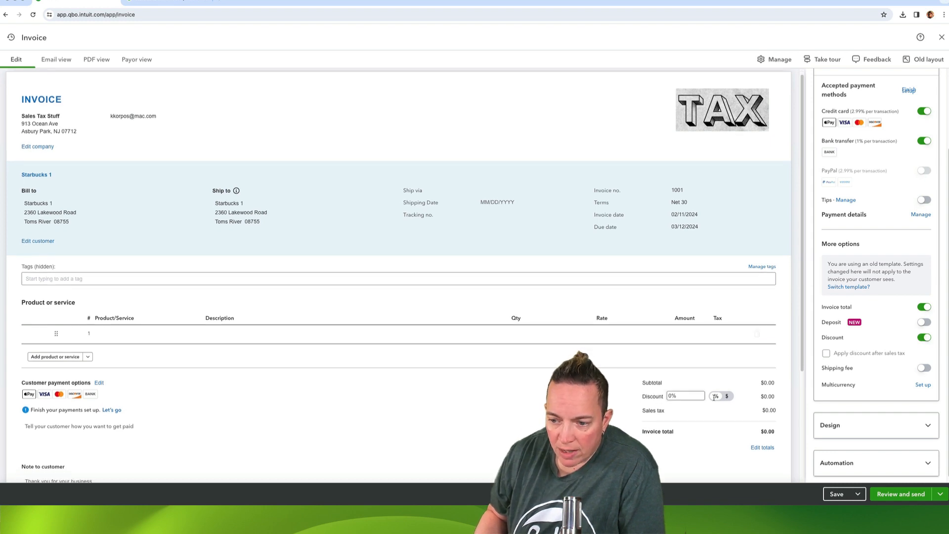
pyautogui.click(826, 354)
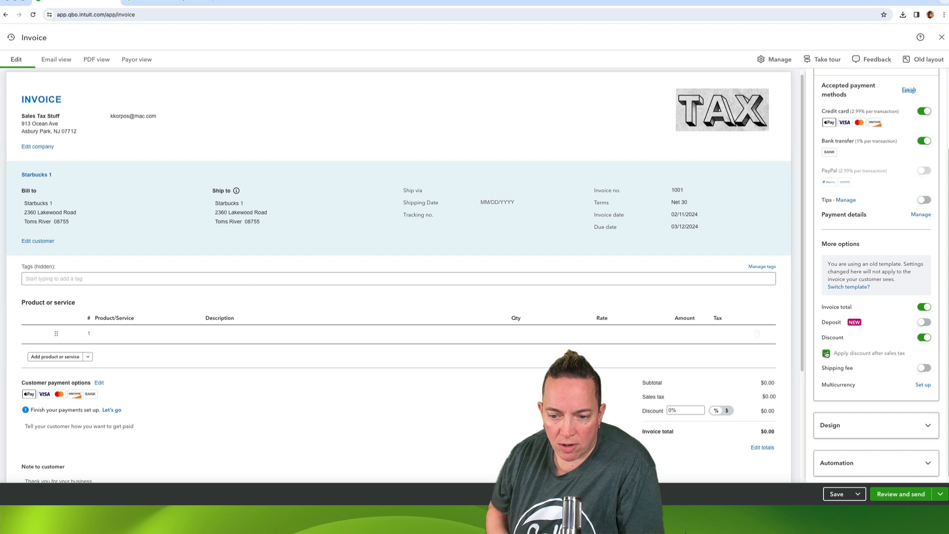
pyautogui.click(826, 353)
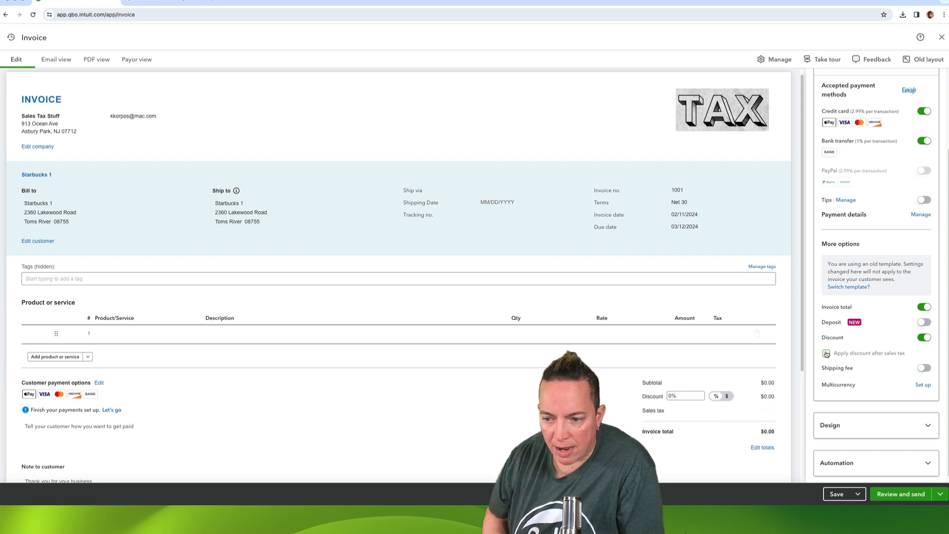
# Turn on the Shipping fee option for the invoice and close the invoice settings.
pyautogui.click(925, 368)
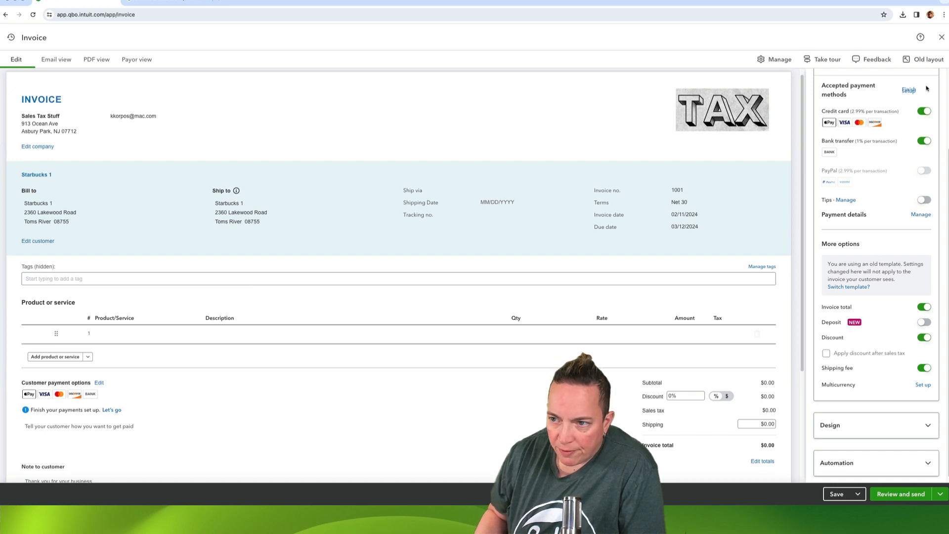
pyautogui.scroll(3, 914, 82)
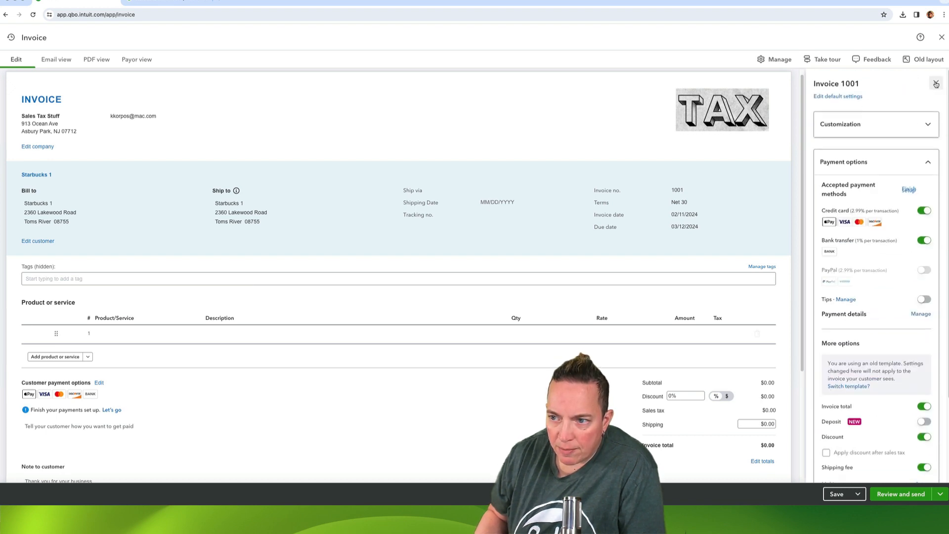
pyautogui.click(936, 85)
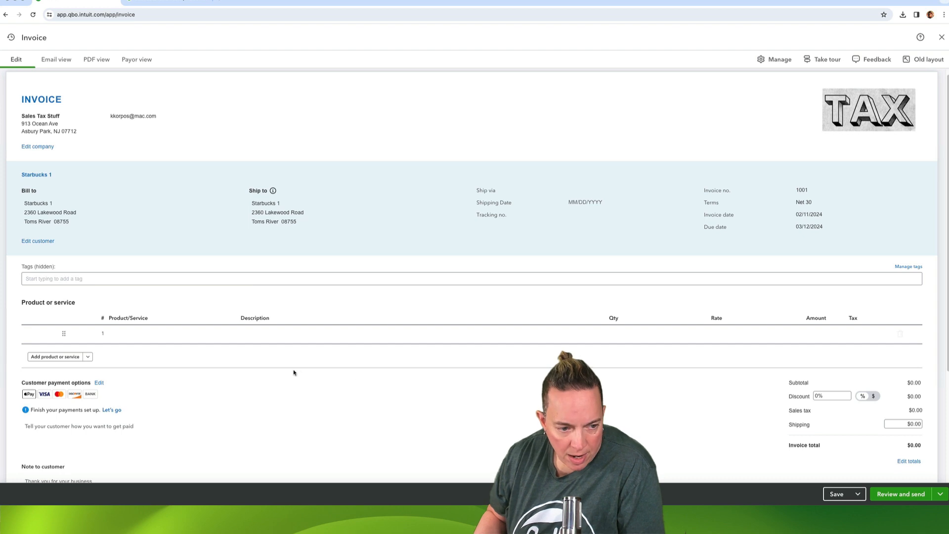
# Enter an amount of $1,000 on the first line item and mark that line as taxable.
pyautogui.moveTo(163, 341)
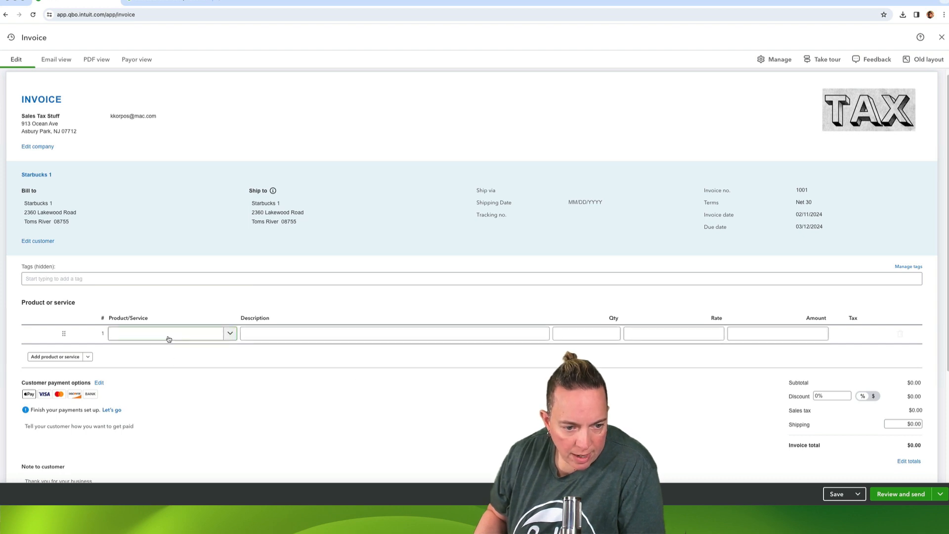
pyautogui.click(763, 334)
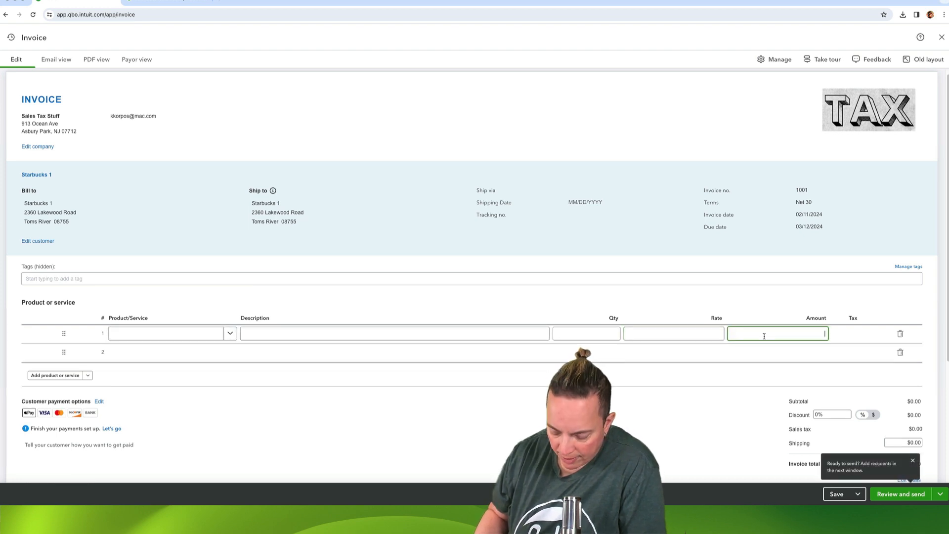
pyautogui.write('1000')
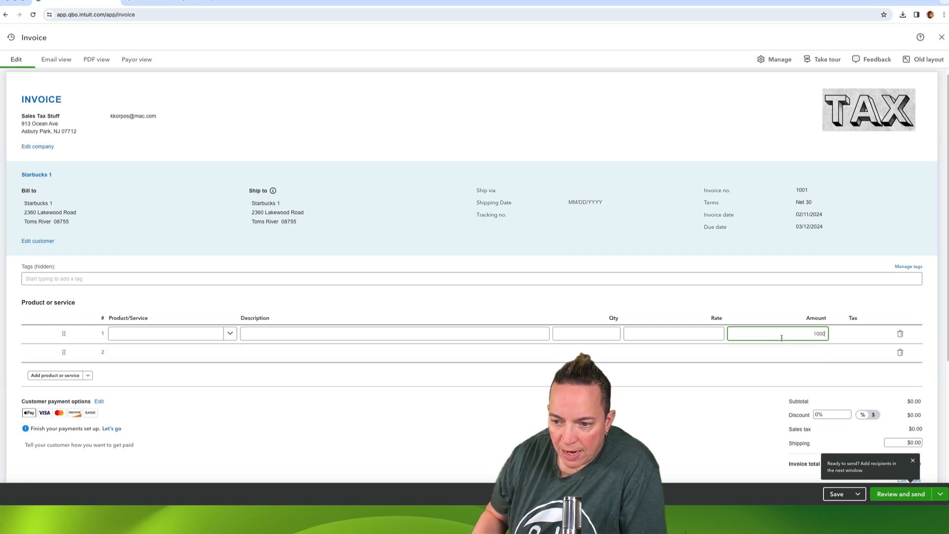
pyautogui.click(719, 335)
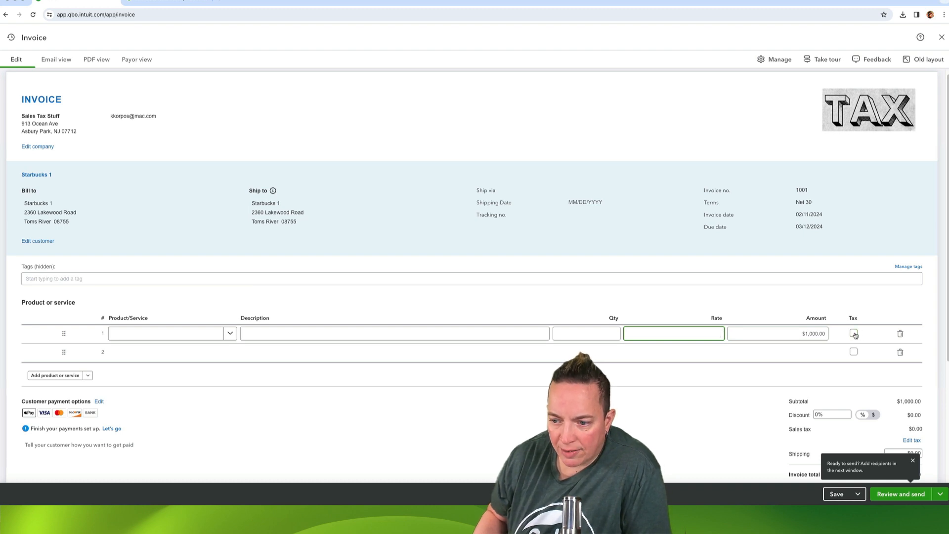
pyautogui.scroll(-4, 855, 335)
pyautogui.scroll(2, 865, 271)
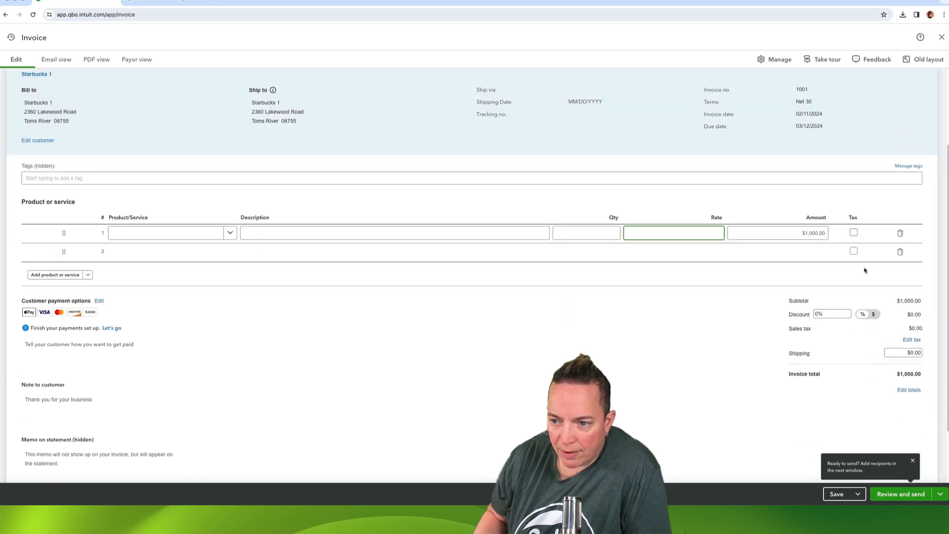
pyautogui.click(854, 233)
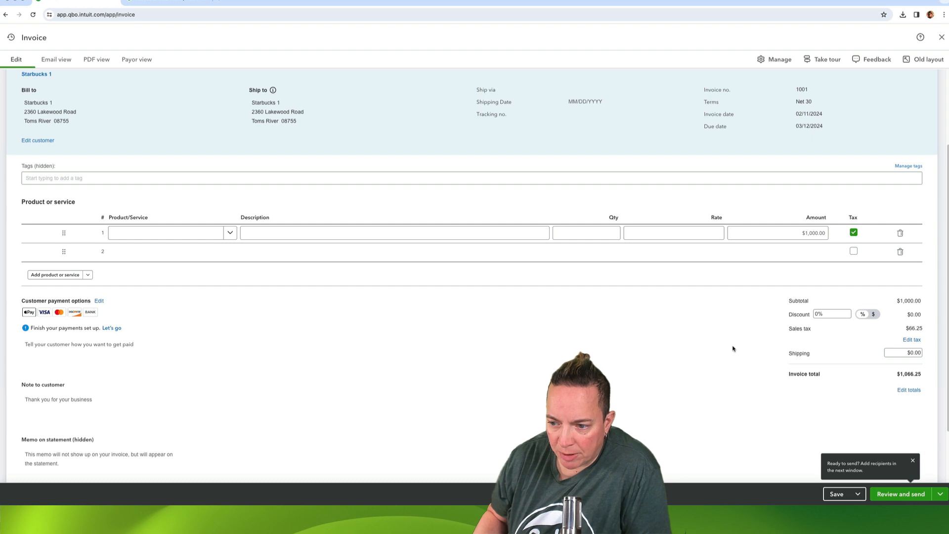
# Examine how the invoice's sales tax is calculated, including the agency breakdown for the line item.
pyautogui.click(913, 340)
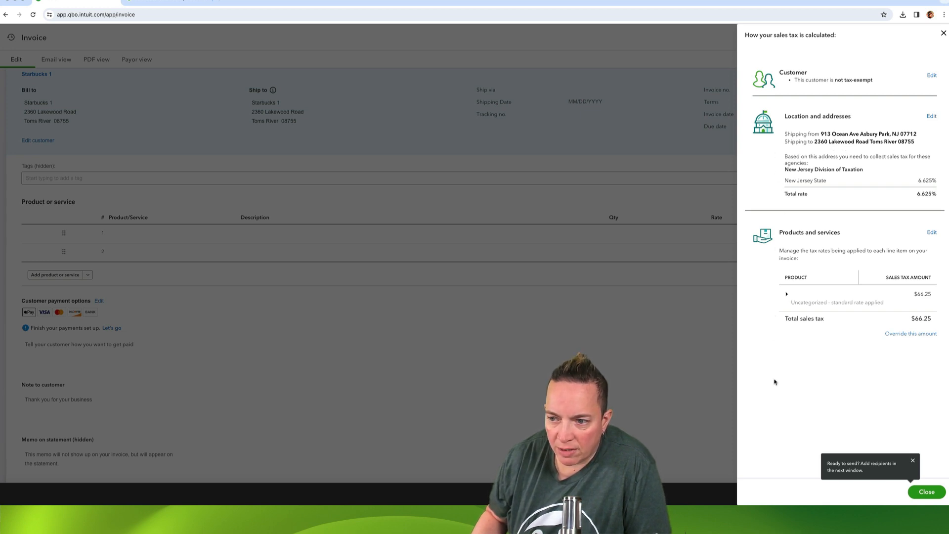
pyautogui.click(788, 296)
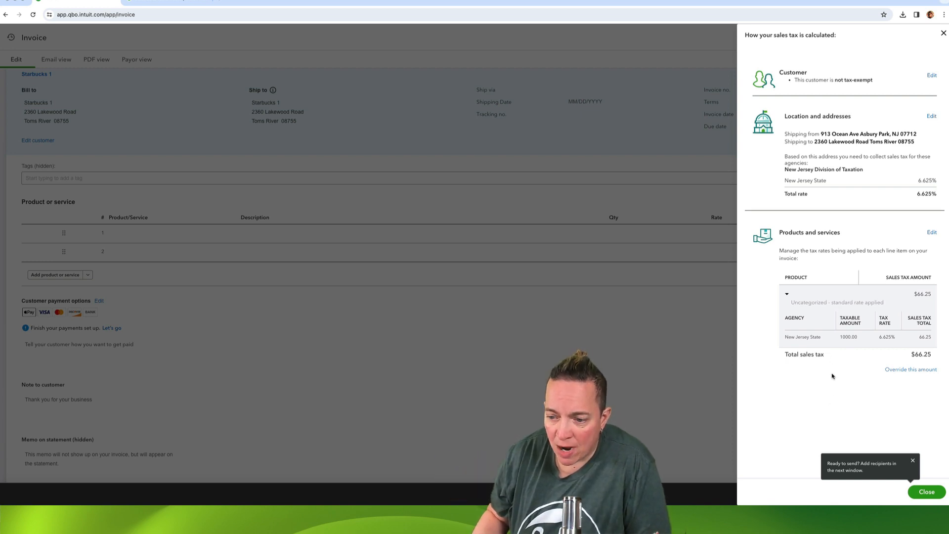
pyautogui.click(912, 461)
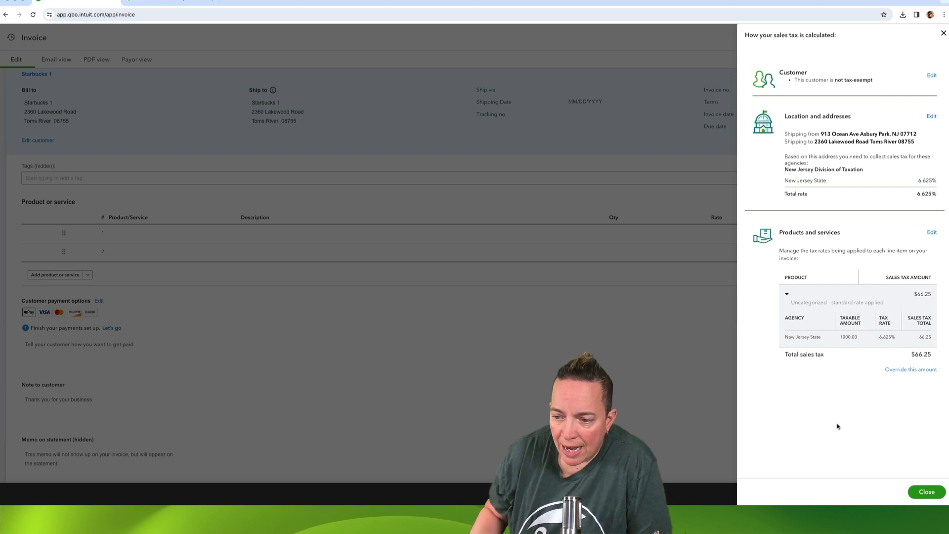
pyautogui.click(928, 493)
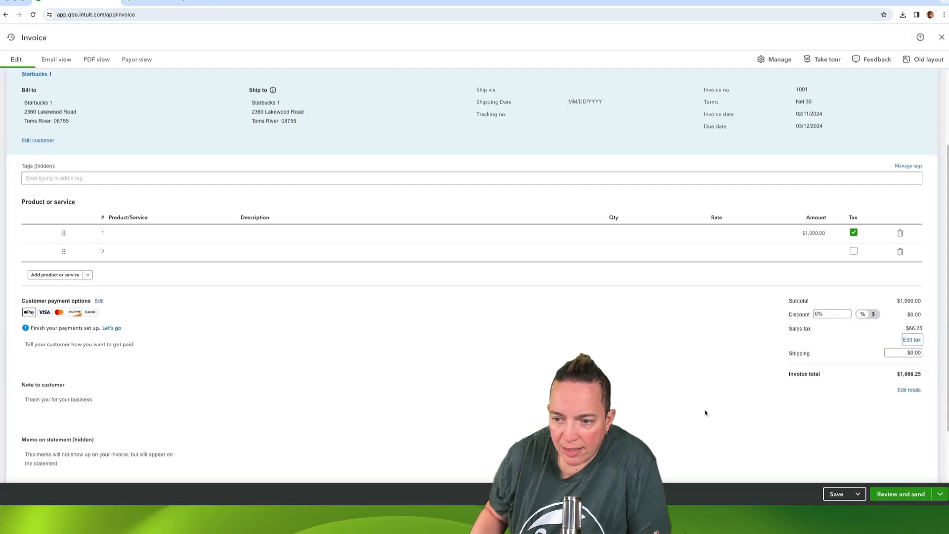
# Switch the invoice to the old layout, giving "I don't have time to learn the new layout" as feedback, and dismiss the payment notice and Reminders panel.
pyautogui.scroll(3, 705, 413)
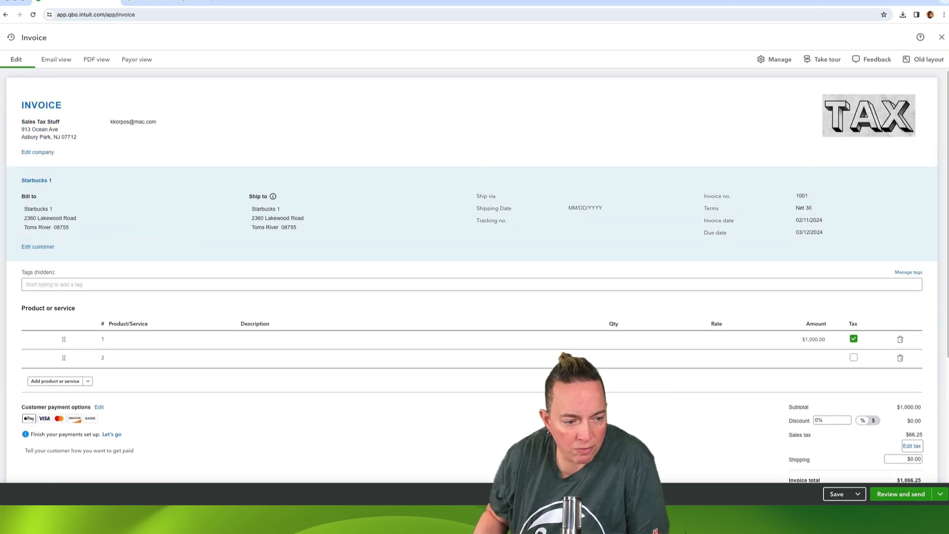
pyautogui.scroll(-1, 375, 214)
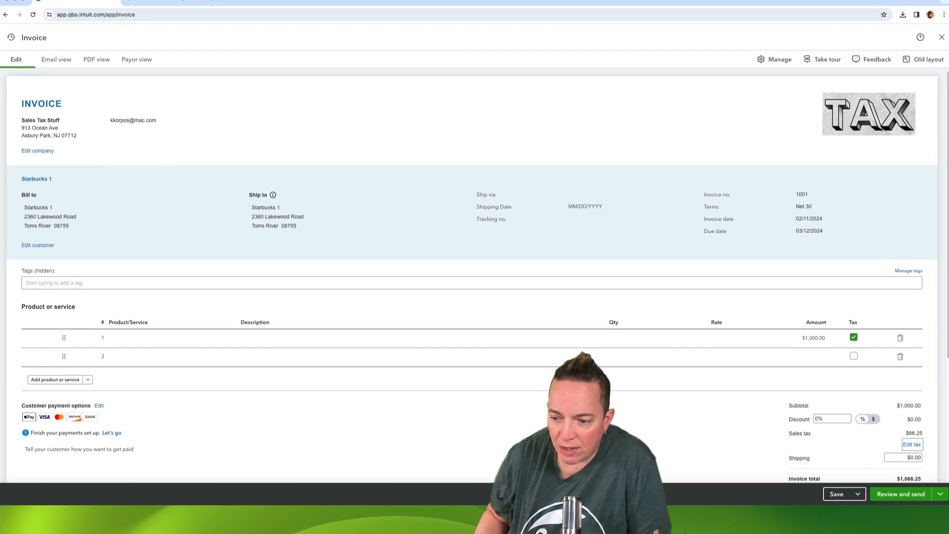
pyautogui.scroll(1, 375, 213)
pyautogui.click(375, 214)
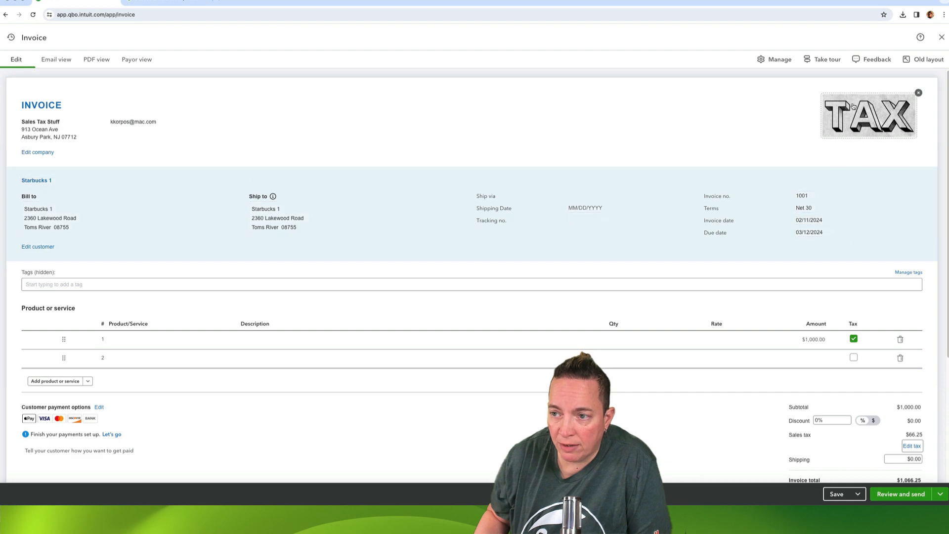
pyautogui.click(928, 60)
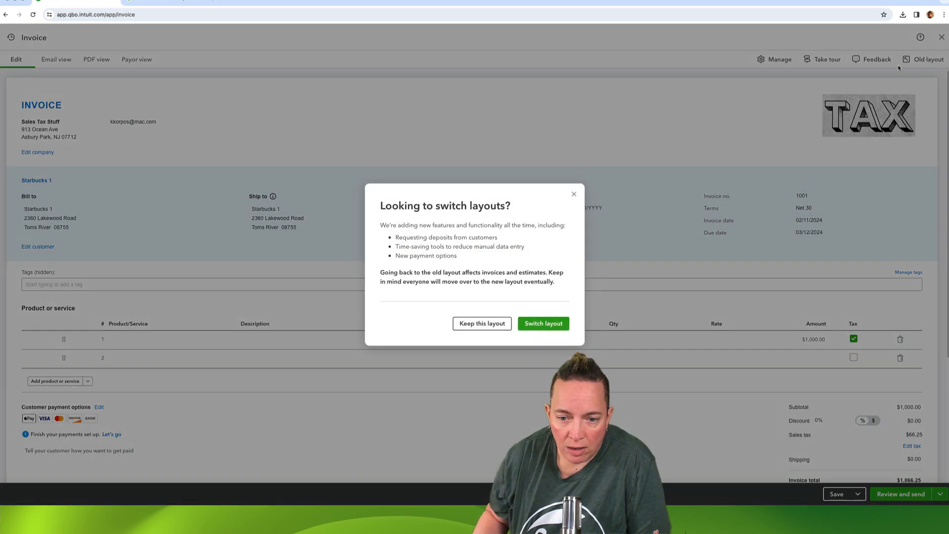
pyautogui.click(543, 324)
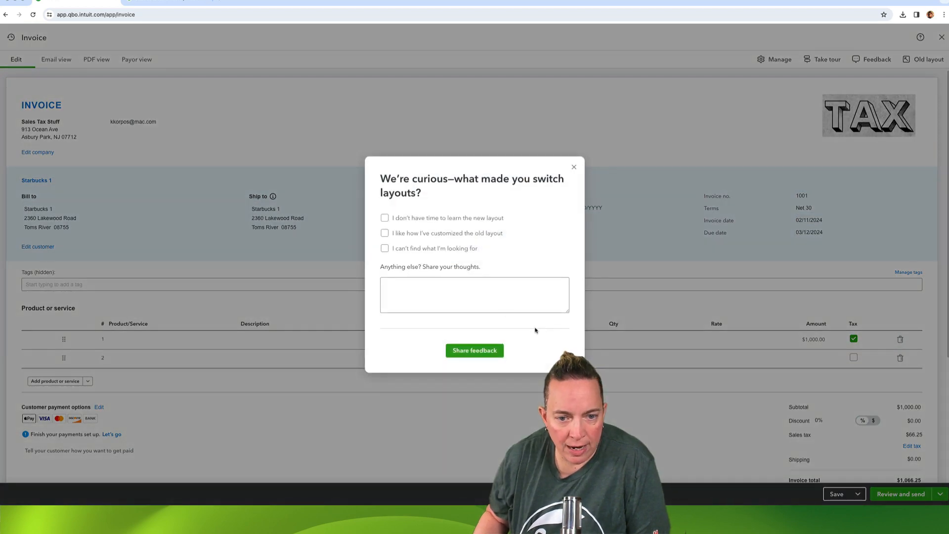
pyautogui.click(414, 223)
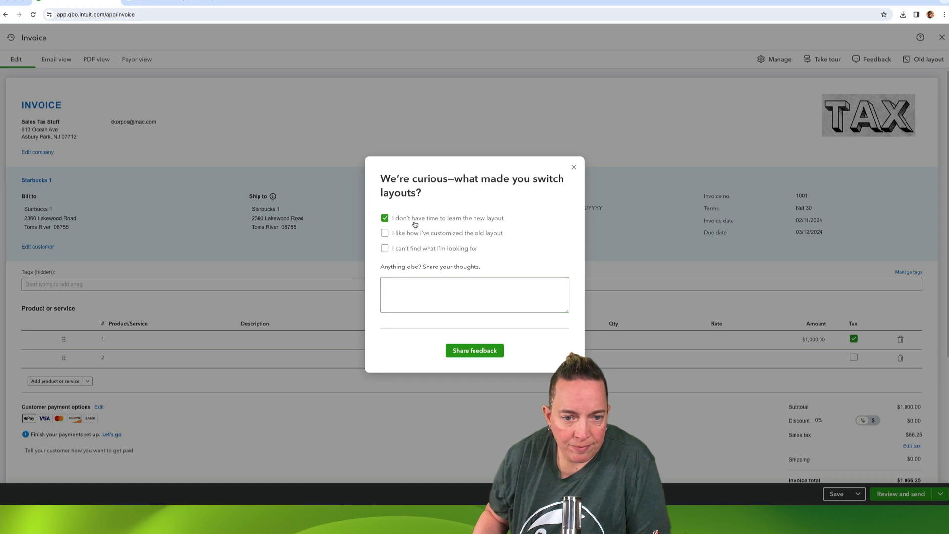
pyautogui.click(461, 351)
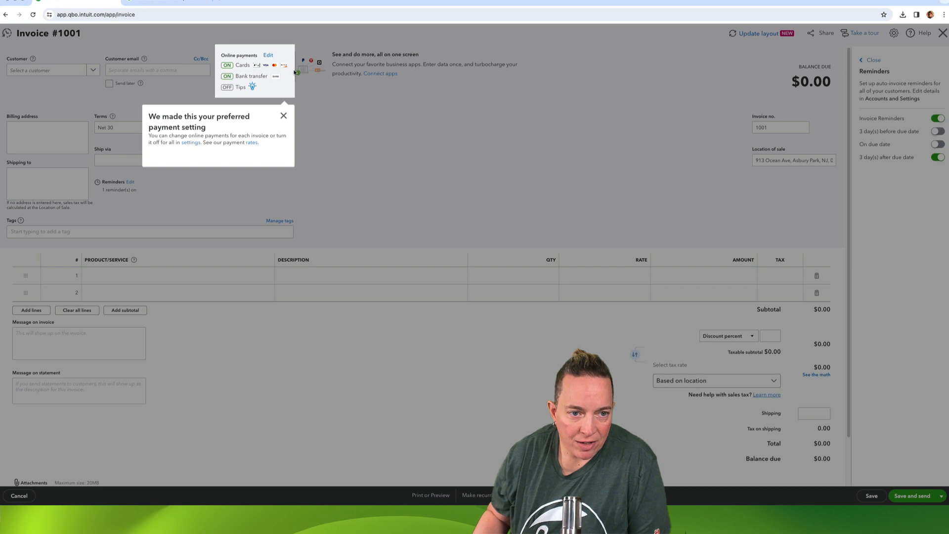
pyautogui.click(284, 116)
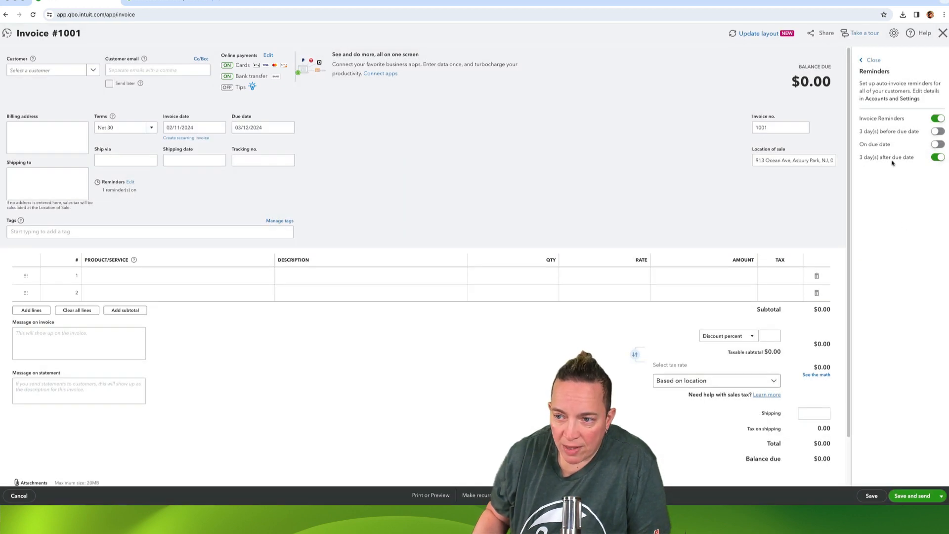
pyautogui.click(873, 60)
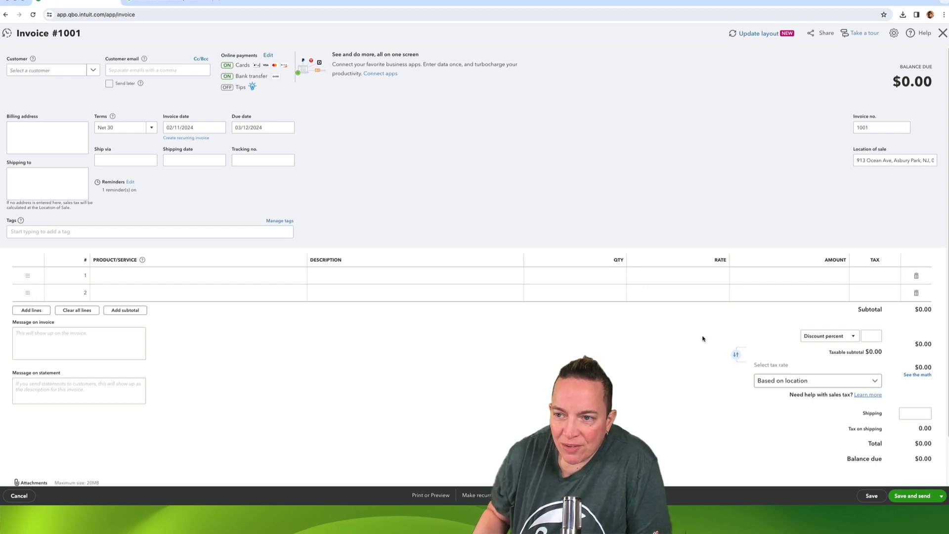
# Check the empty shipping address field and the available sales tax rate options on the old-layout invoice.
pyautogui.click(41, 184)
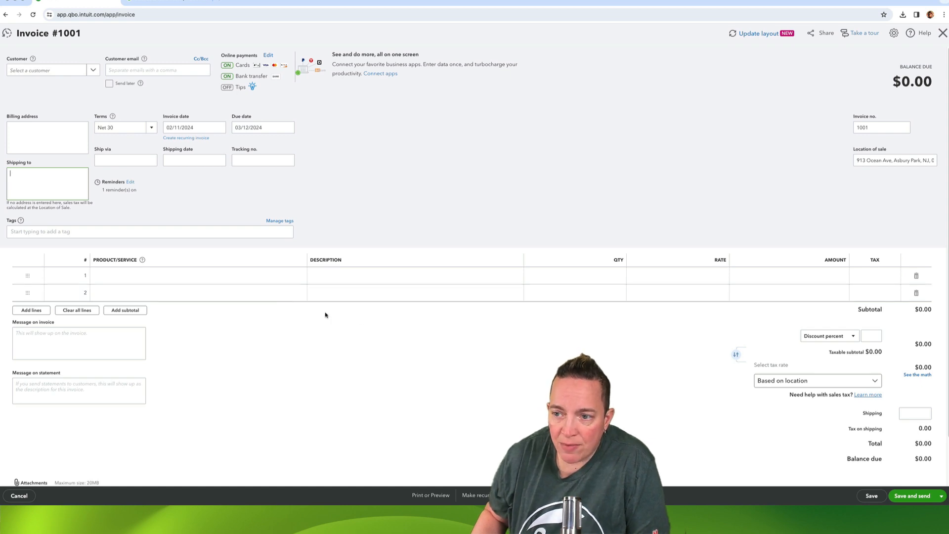
pyautogui.click(811, 384)
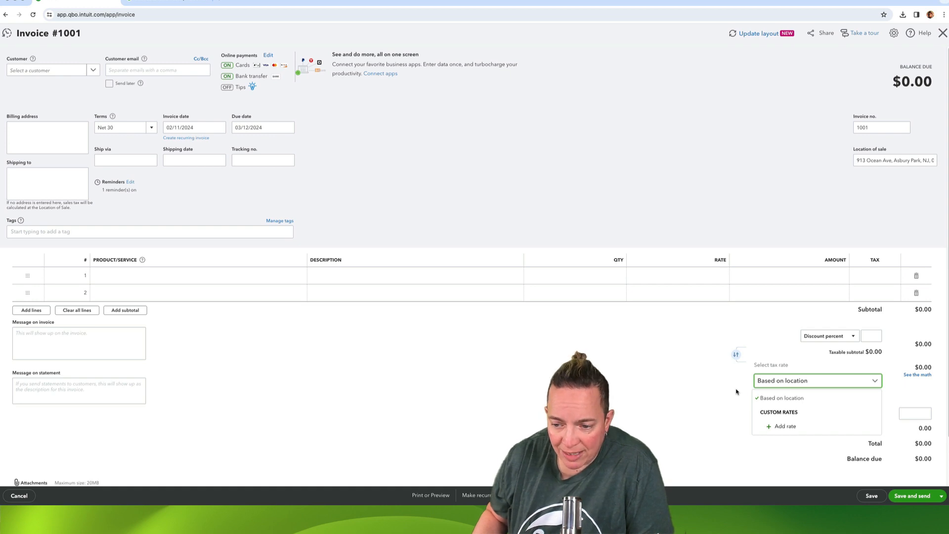
pyautogui.click(736, 392)
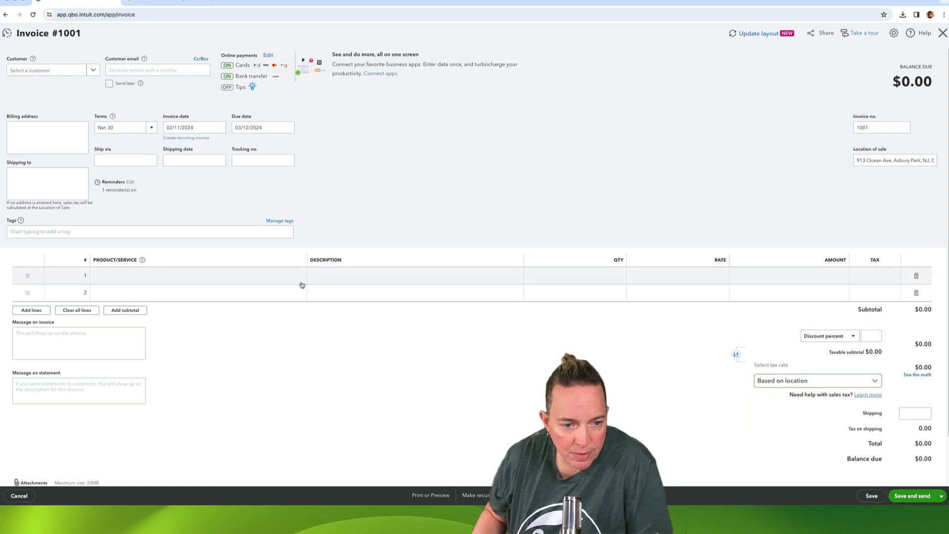
# Enter an amount of 1,000 on the first line of the old-layout invoice and mark that line as taxable.
pyautogui.click(757, 278)
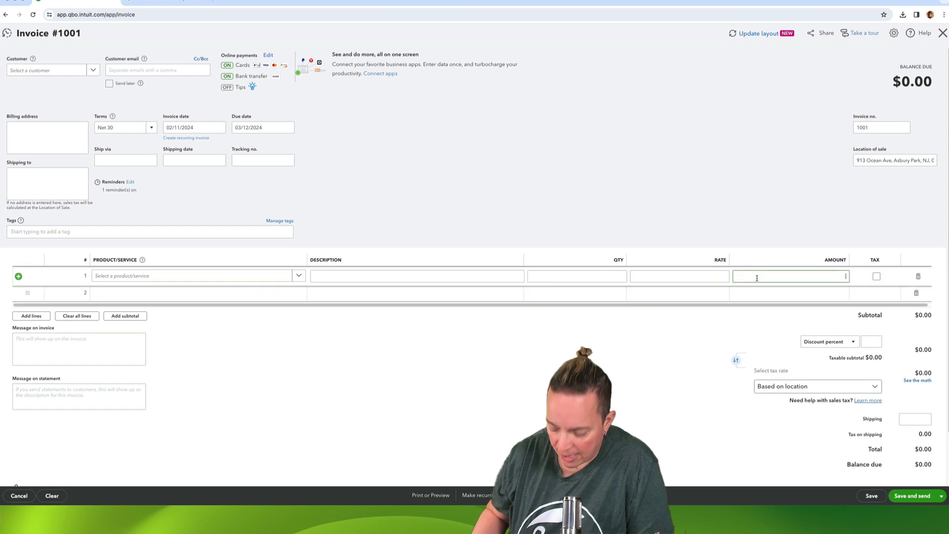
pyautogui.write('1000')
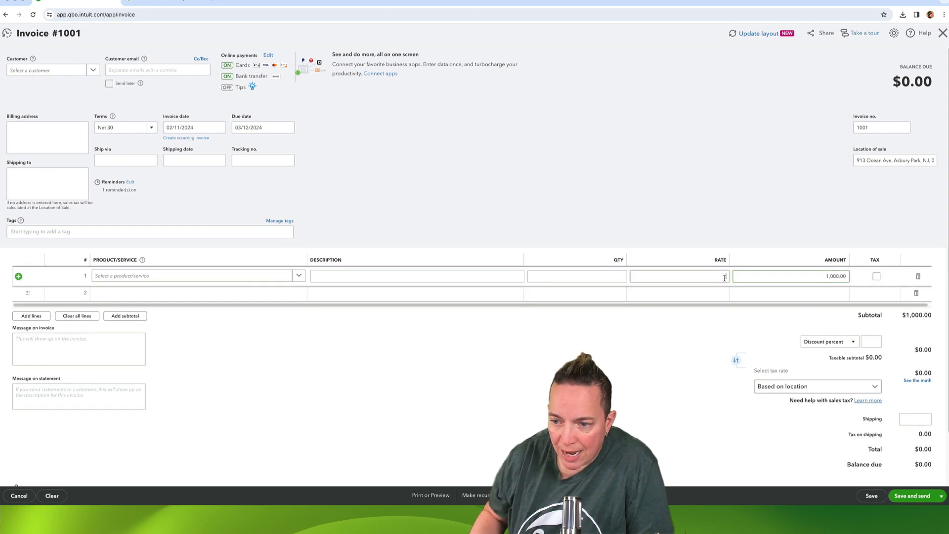
pyautogui.click(877, 276)
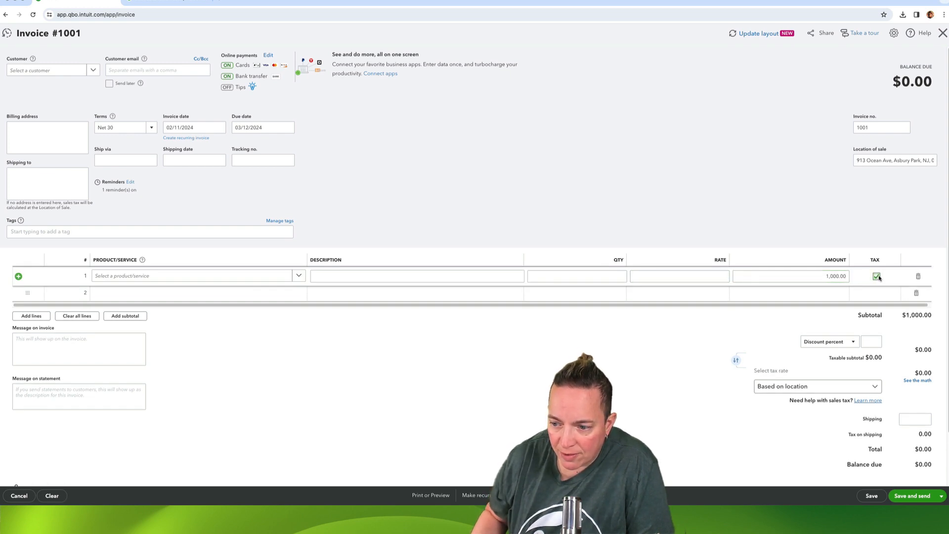
pyautogui.click(741, 333)
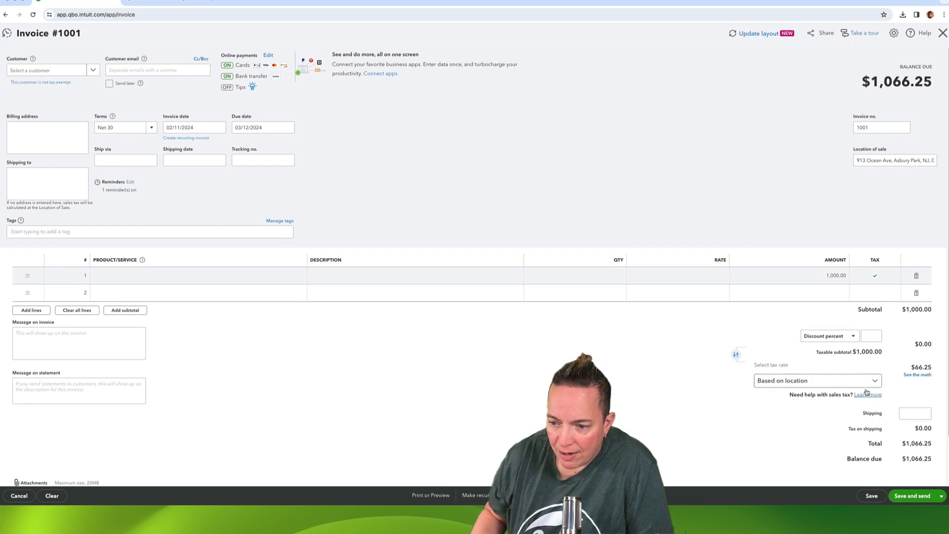
# Examine the sales tax math without a customer selected, including the line item's agency breakdown.
pyautogui.click(918, 375)
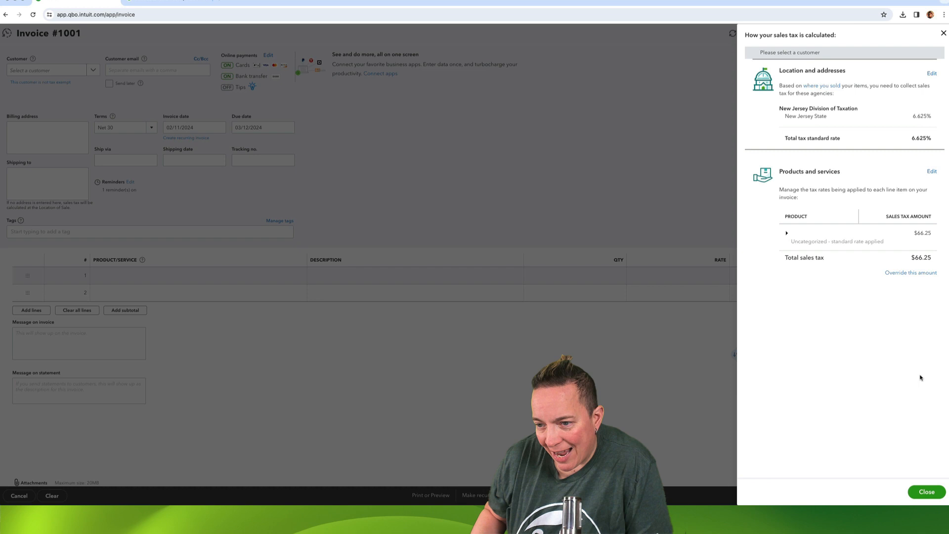
pyautogui.click(786, 233)
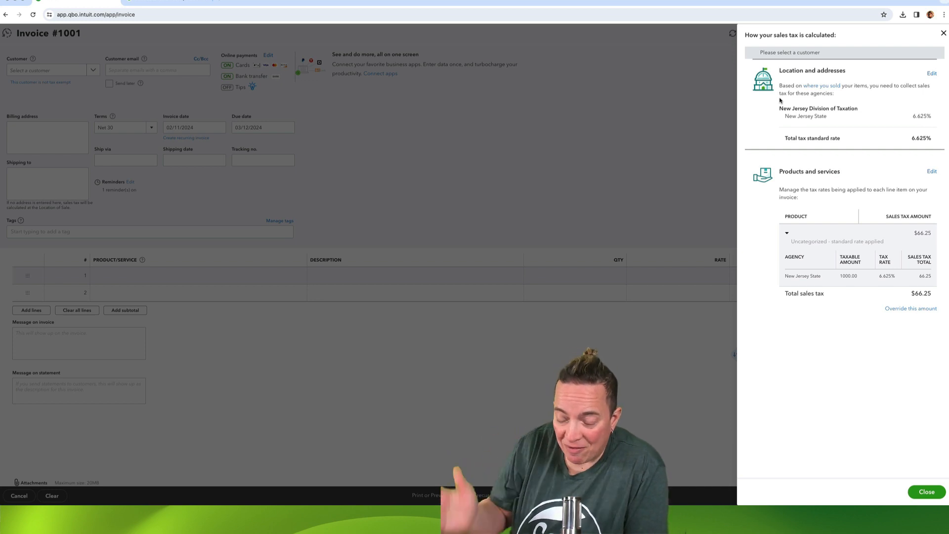
pyautogui.click(943, 33)
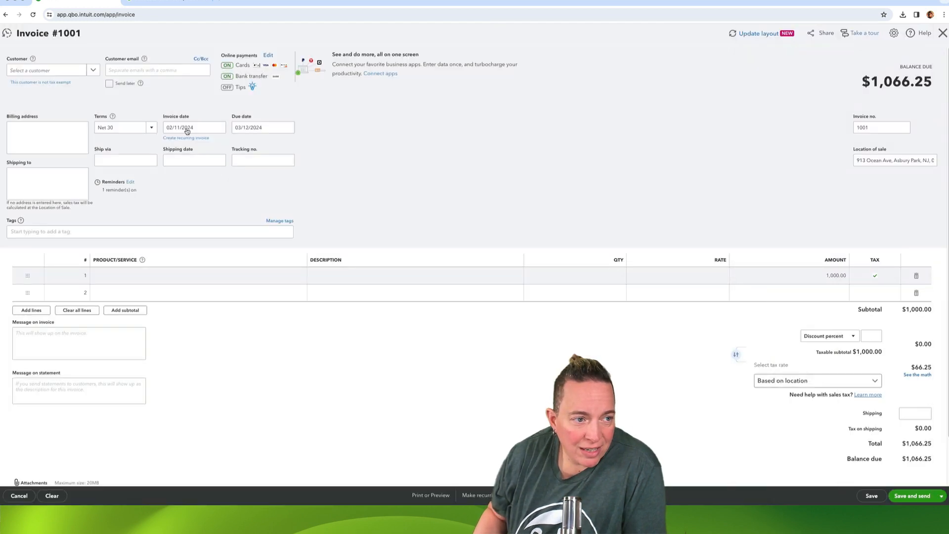
# Select Starbucks 1 as the invoice customer.
pyautogui.click(93, 70)
pyautogui.click(51, 104)
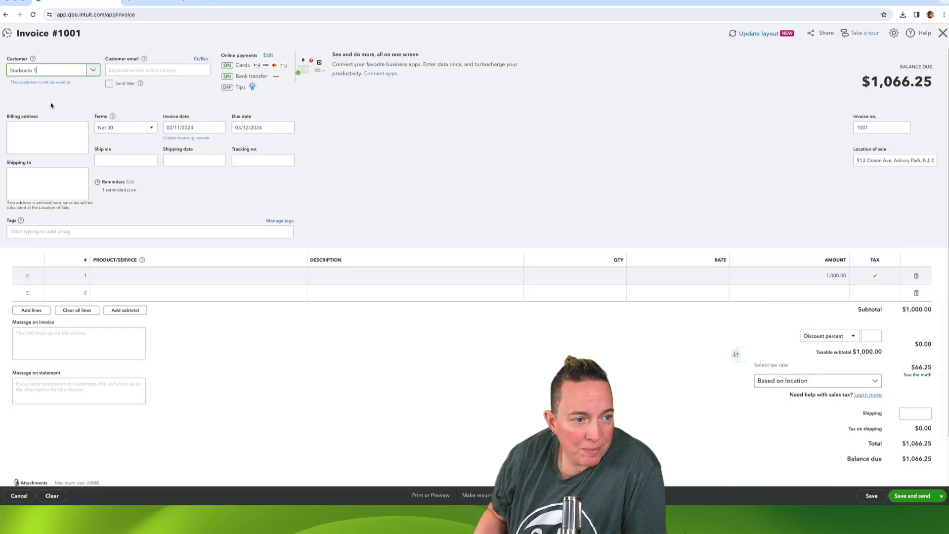
pyautogui.click(444, 362)
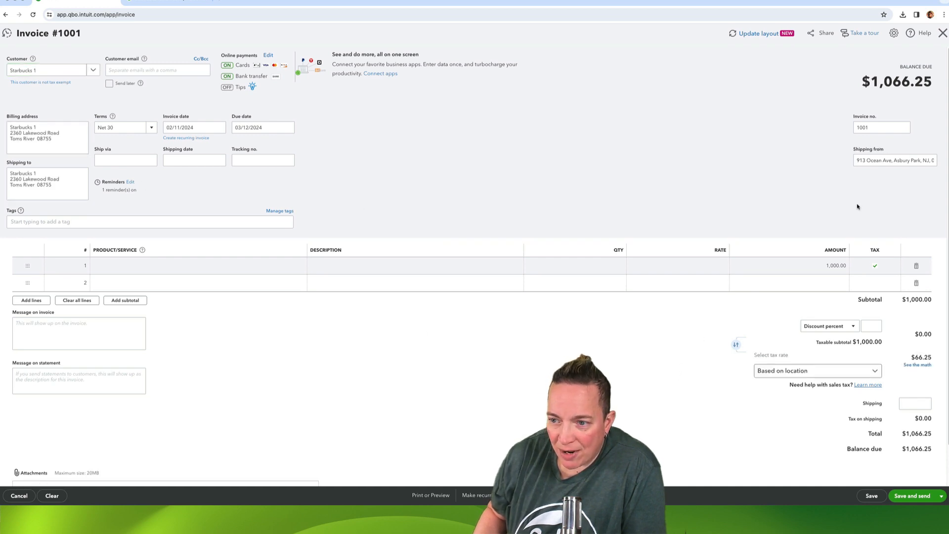
# Check the shipping-from address and examine the sales tax calculation for the chosen customer, including the line item's agency breakdown.
pyautogui.click(915, 160)
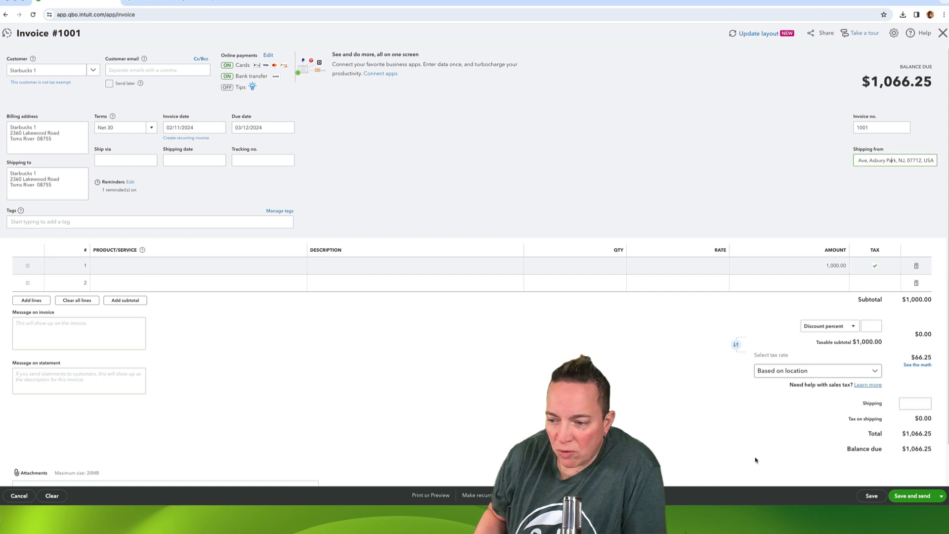
pyautogui.click(917, 365)
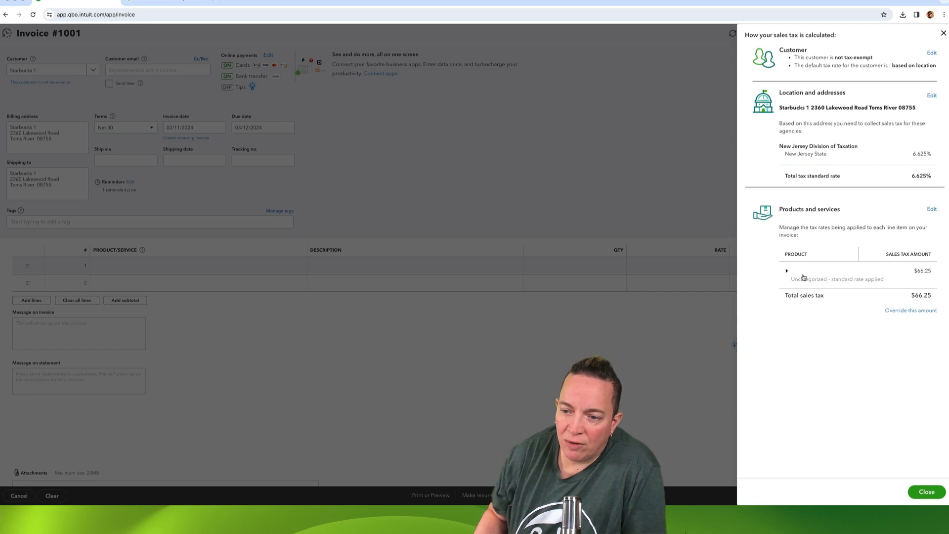
pyautogui.click(786, 271)
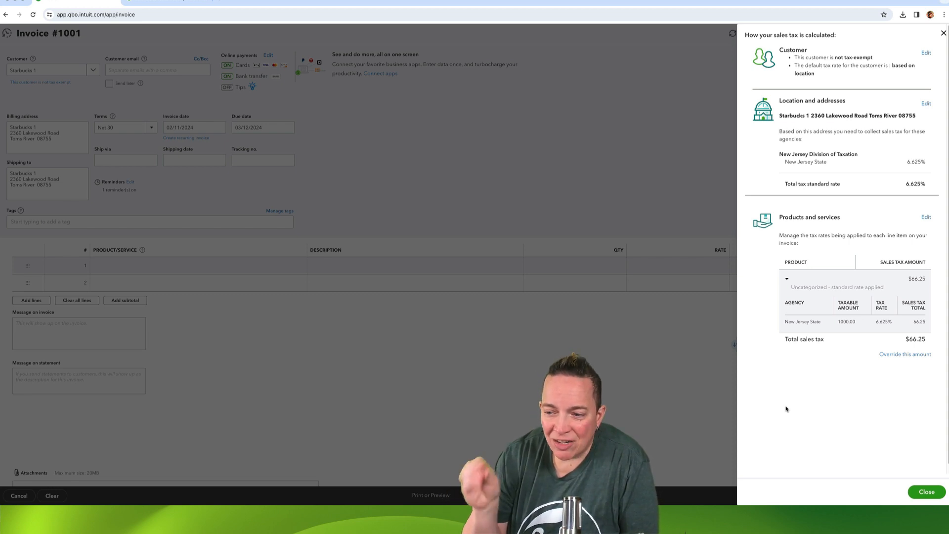
pyautogui.click(943, 34)
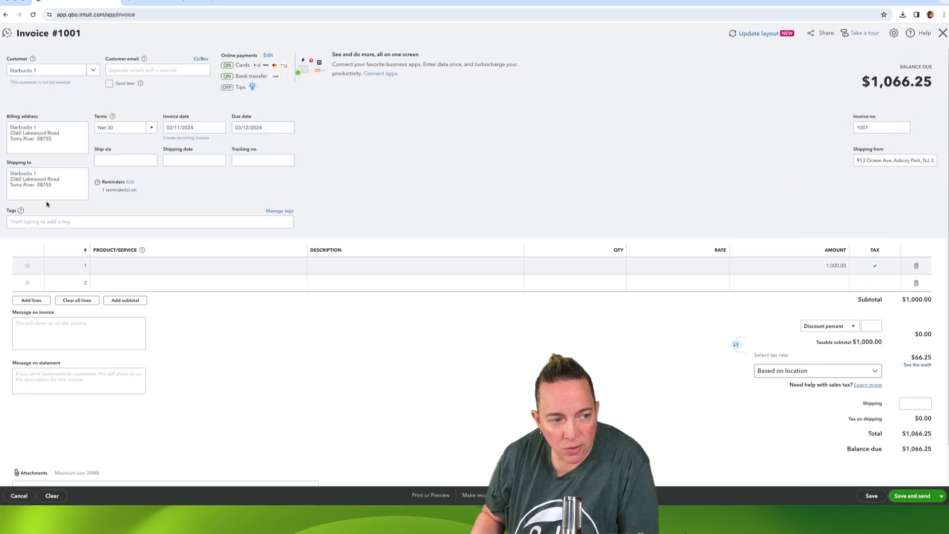